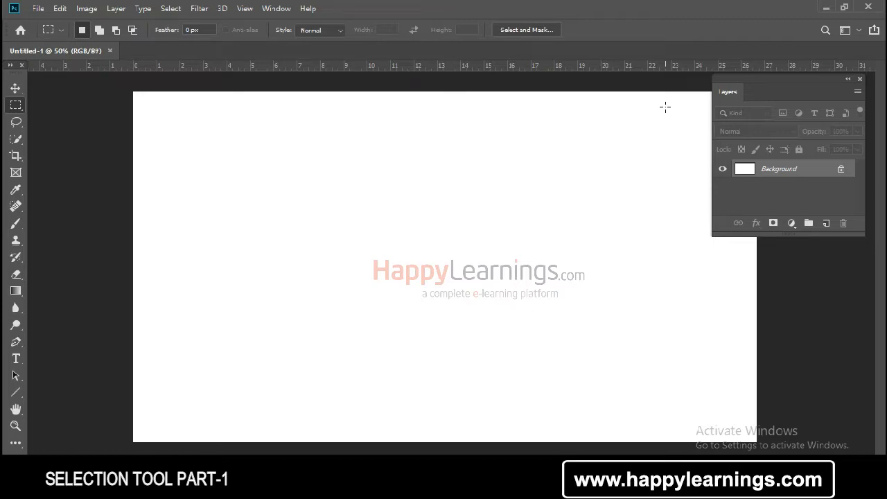
# - Draw a large rectangular selection about 19.5 by 11 in over most of the canvas with the Rectangular Marquee tool
pyautogui.rightClick(19, 109)
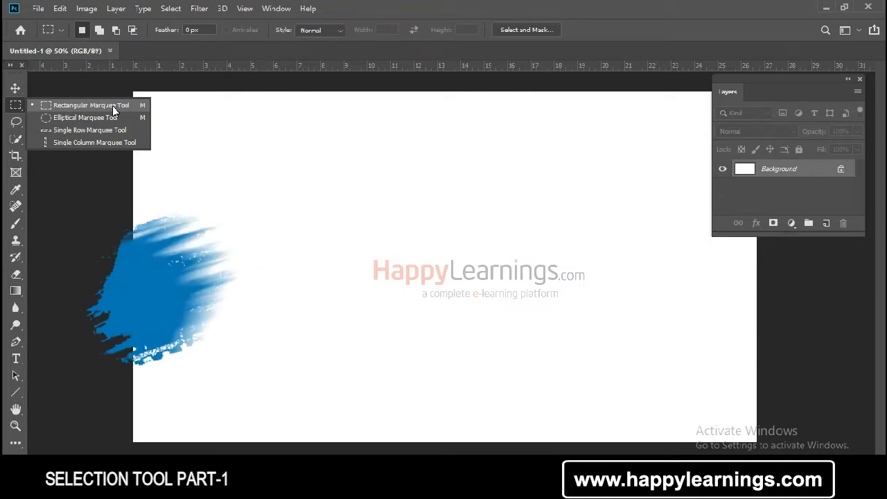
pyautogui.click(90, 106)
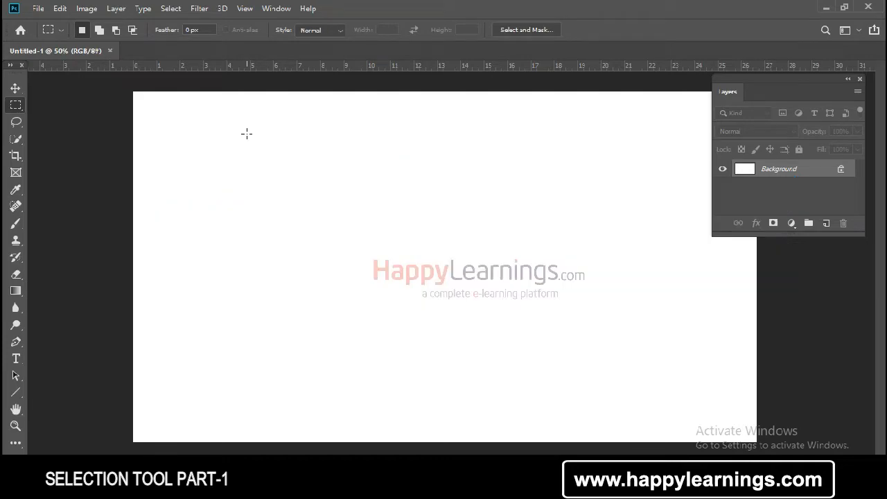
pyautogui.rightClick(16, 102)
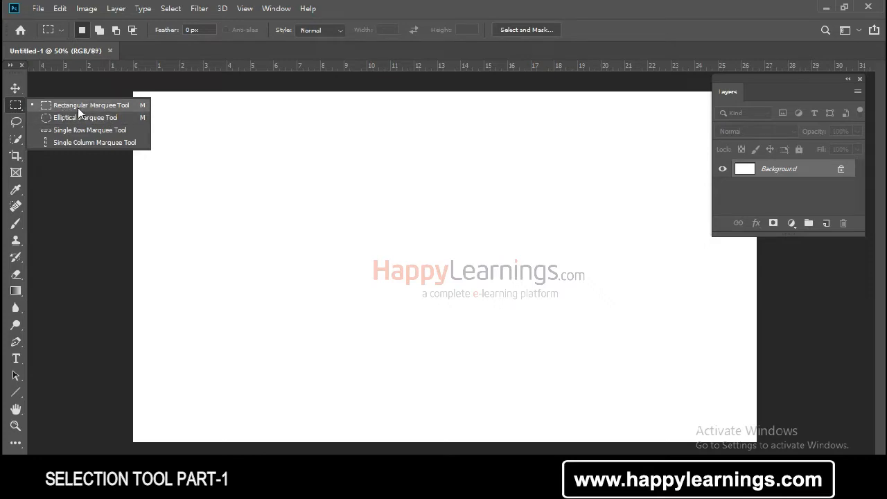
pyautogui.click(119, 106)
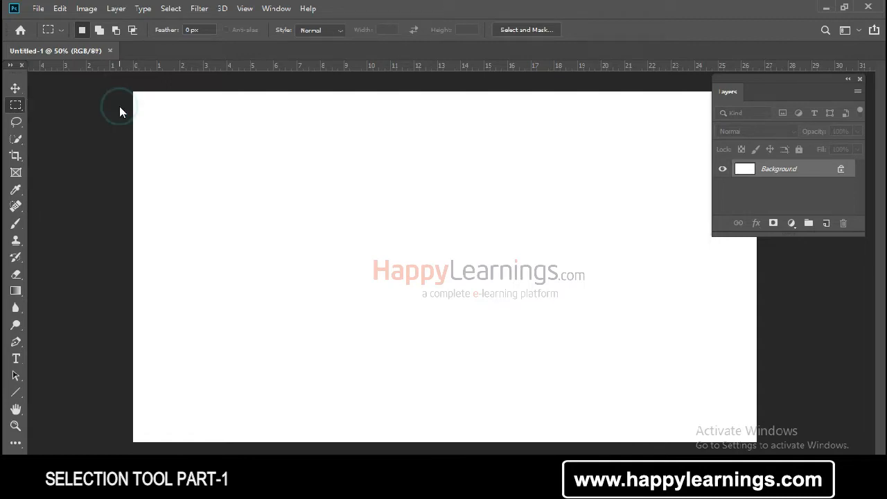
pyautogui.click(17, 113)
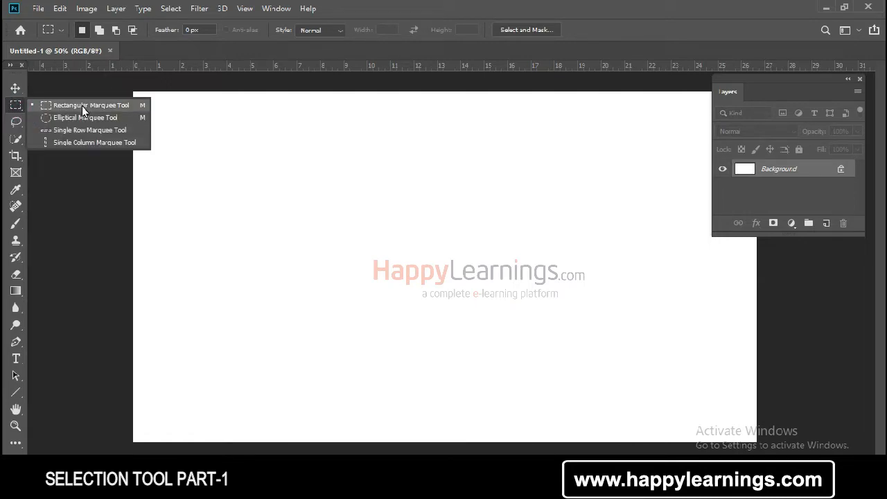
pyautogui.click(82, 106)
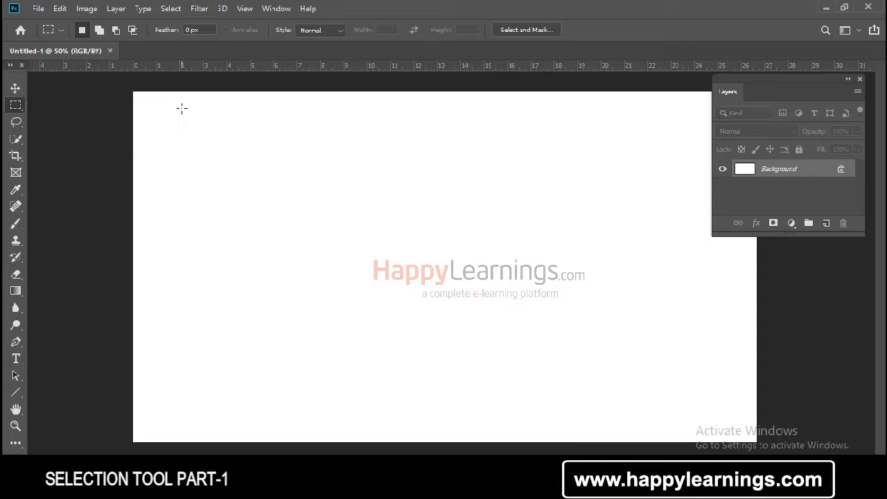
pyautogui.moveTo(182, 108); pyautogui.dragTo(639, 369)
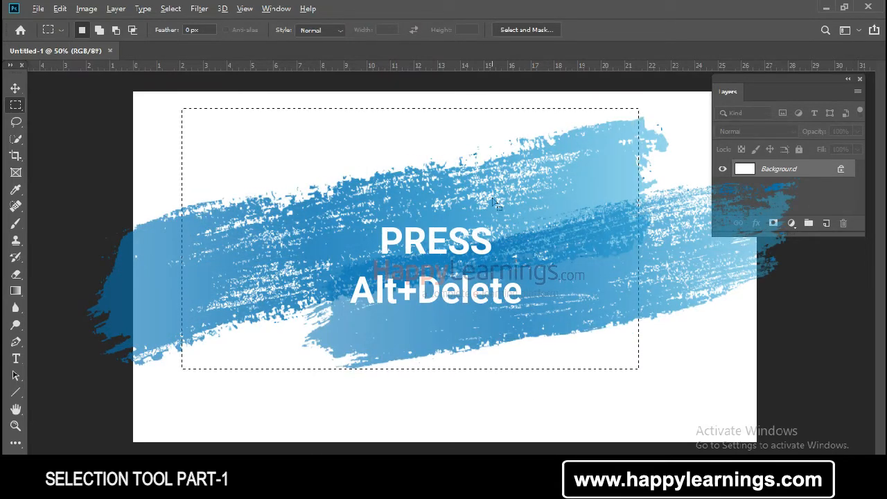
# - Try filling the rectangular selection with the black foreground color twice, undoing each fill
pyautogui.hotkey('alt', 'Delete')
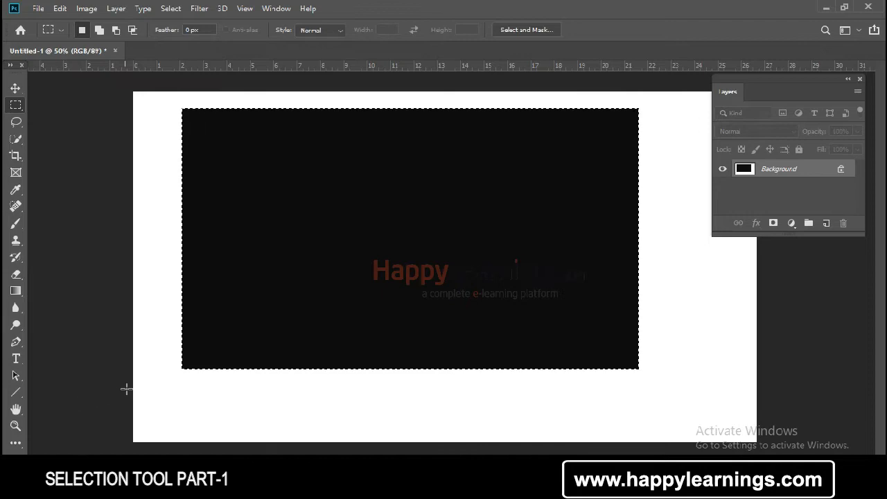
pyautogui.hotkey('ctrl', 'z')
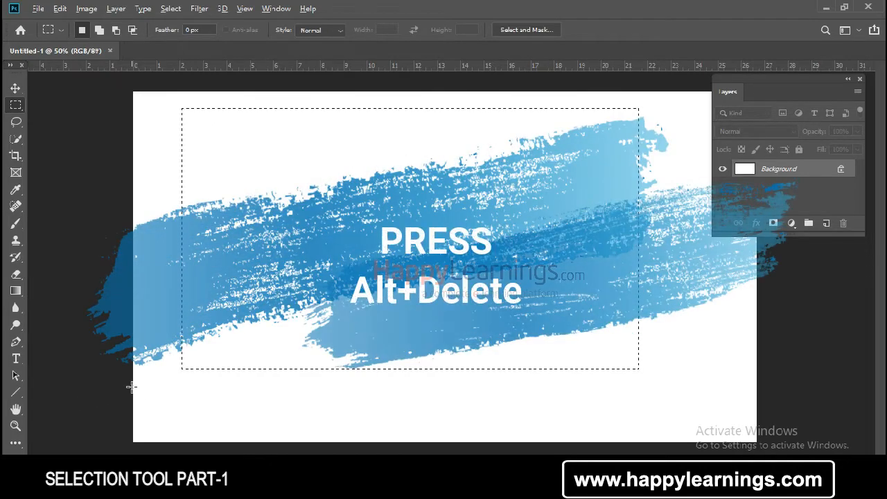
pyautogui.hotkey('alt', 'Delete')
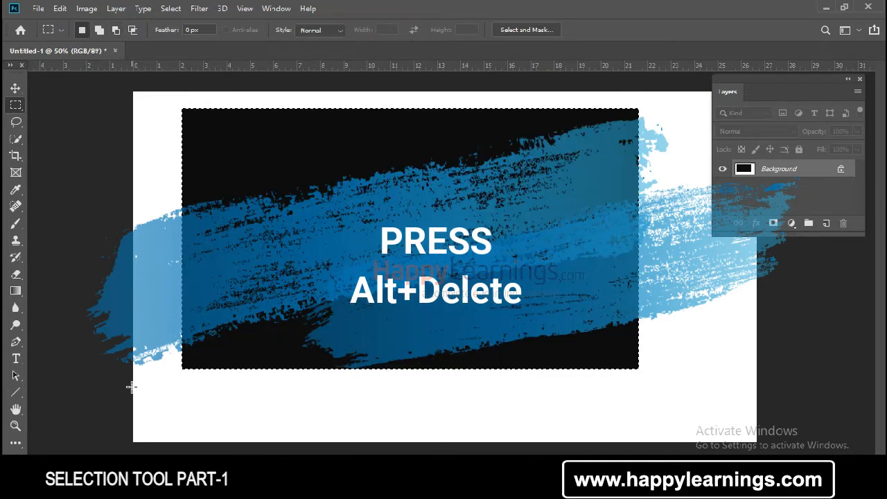
pyautogui.hotkey('ctrl', 'z')
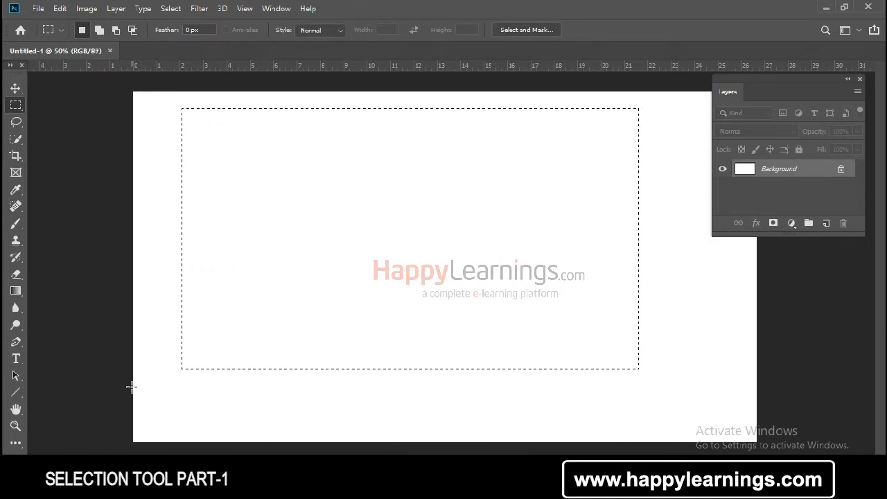
# - Clear the large selection and draw a rectangular selection about 11 by 8 in near the canvas's upper-left corner
pyautogui.hotkey('ctrl', 'd')
pyautogui.click(15, 105)
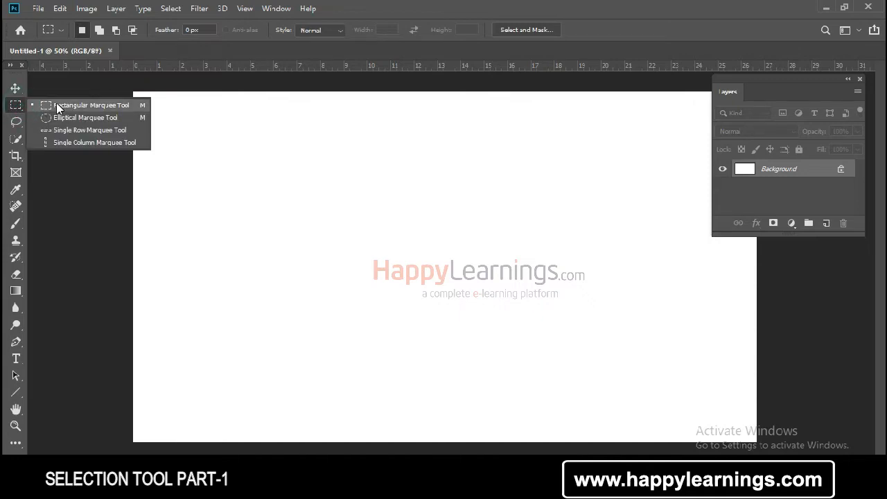
pyautogui.click(57, 103)
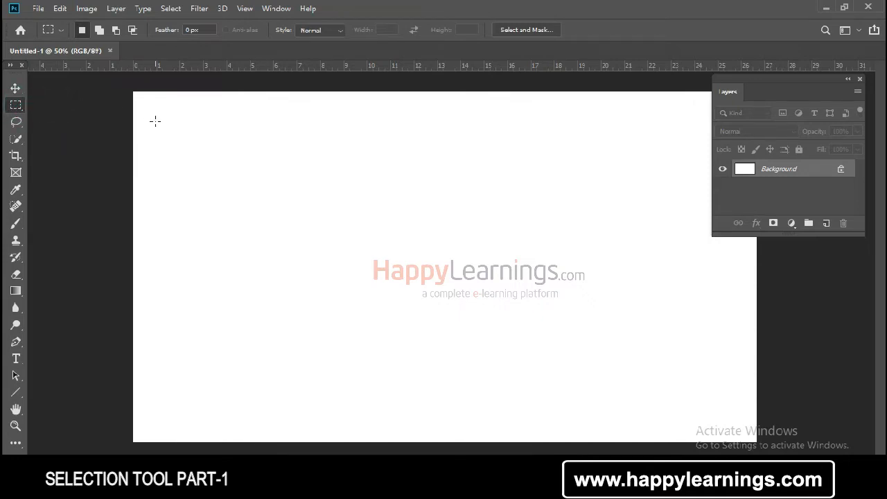
pyautogui.moveTo(185, 109); pyautogui.dragTo(411, 286)
# - Replace the selection with a perfectly square marquee about 8 by 8 in, right of the canvas's center, constraining its proportions
pyautogui.click(16, 106)
pyautogui.click(45, 105)
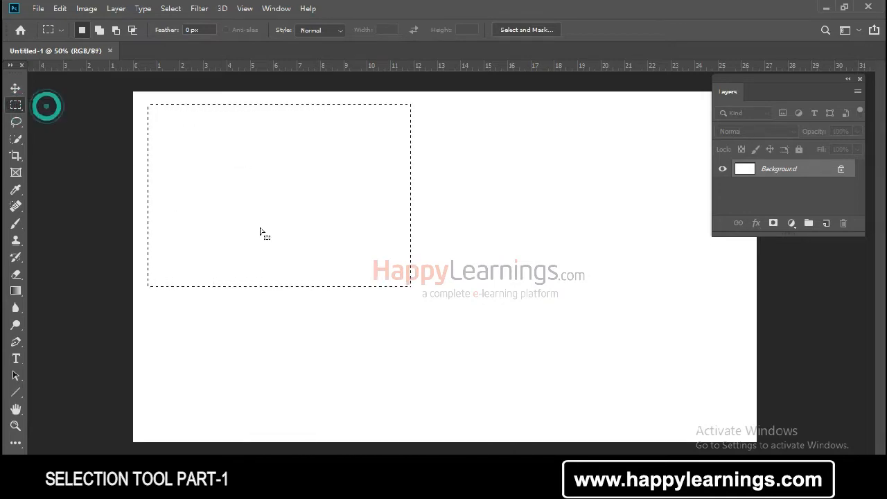
pyautogui.moveTo(442, 113); pyautogui.dragTo(571, 229)
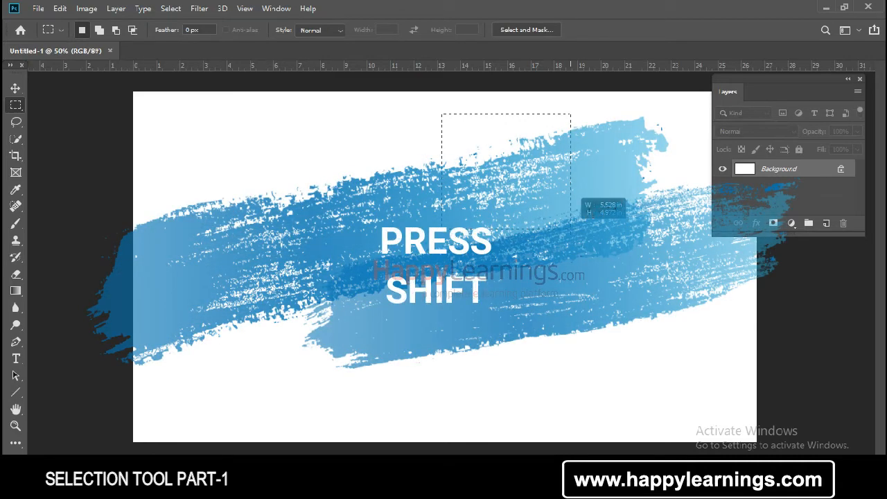
pyautogui.moveTo(572, 229); pyautogui.dragTo(593, 266)
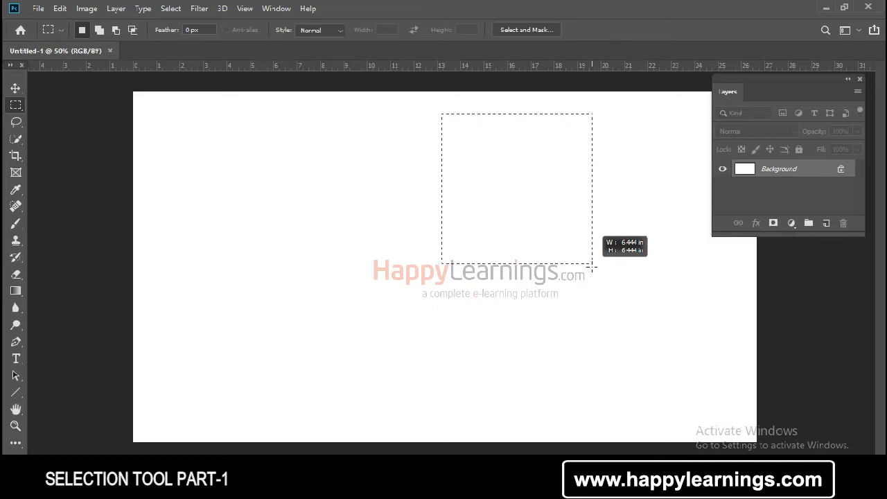
pyautogui.moveTo(593, 266); pyautogui.dragTo(614, 303)
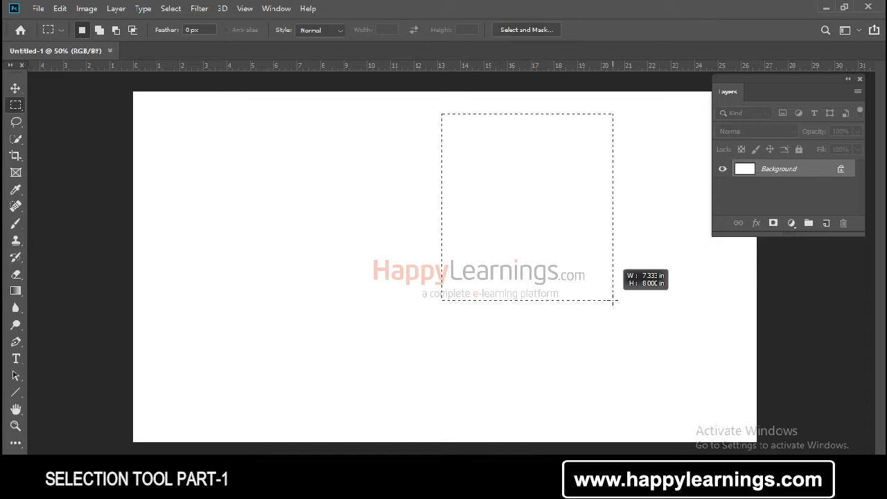
pyautogui.moveTo(614, 302); pyautogui.dragTo(613, 300)
pyautogui.press('shift')
pyautogui.moveTo(613, 300); pyautogui.dragTo(631, 337)
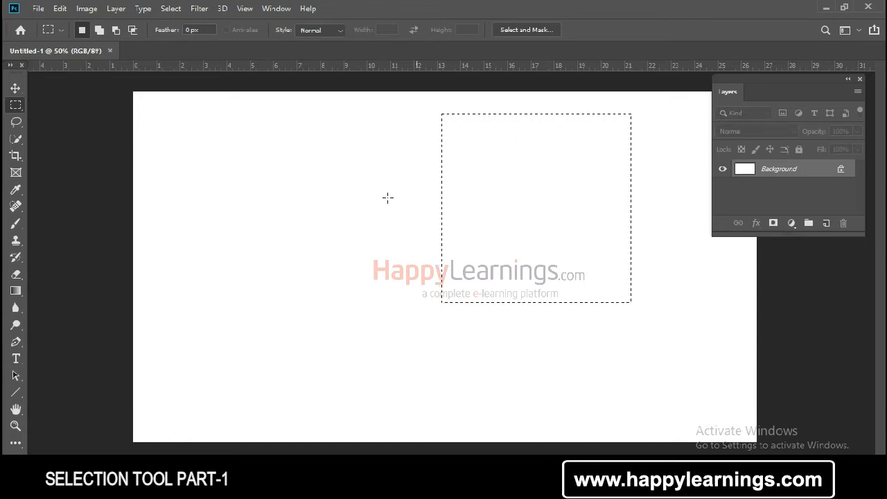
# - Deselect the square selection, restore it with an undo, and deselect it again
pyautogui.click(174, 9)
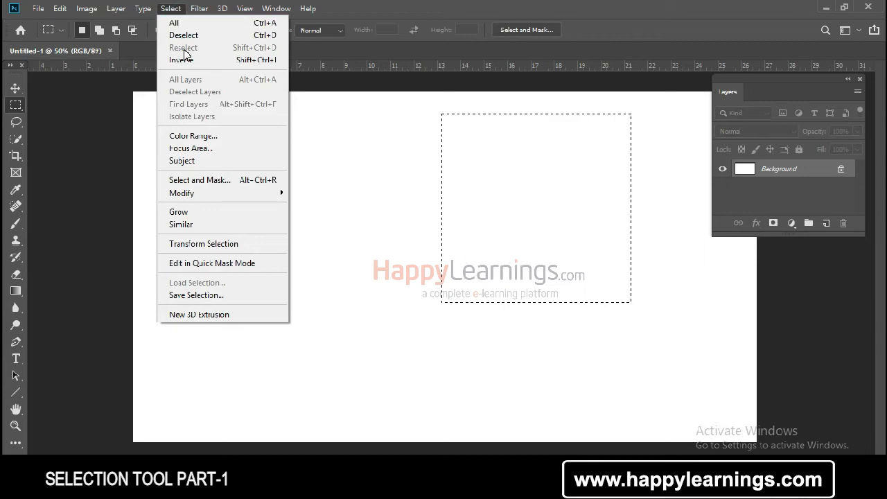
pyautogui.click(658, 246)
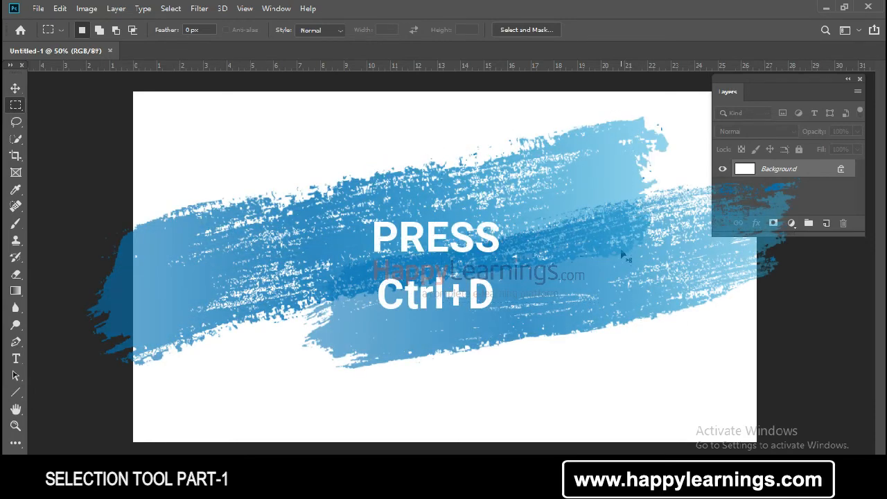
pyautogui.hotkey('ctrl', 'd')
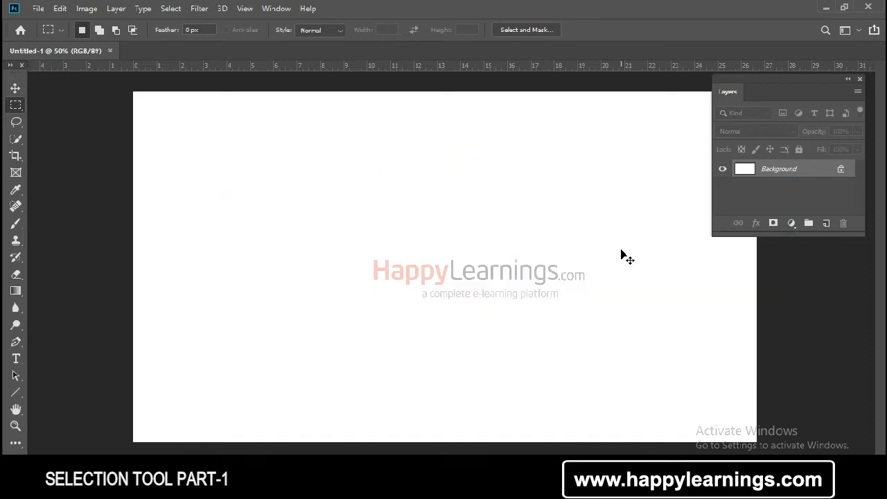
pyautogui.hotkey('ctrl', 'z')
pyautogui.hotkey('ctrl', 'd')
# - Draw a rectangular selection about 5.3 by 6 in near the middle of the canvas, keeping the Rectangular Marquee tool active
pyautogui.moveTo(213, 119); pyautogui.dragTo(508, 294)
pyautogui.rightClick(15, 108)
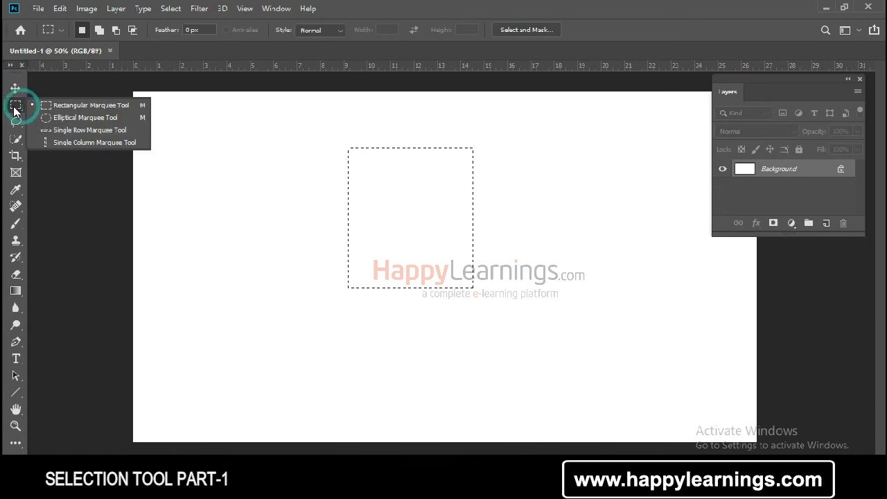
pyautogui.click(78, 106)
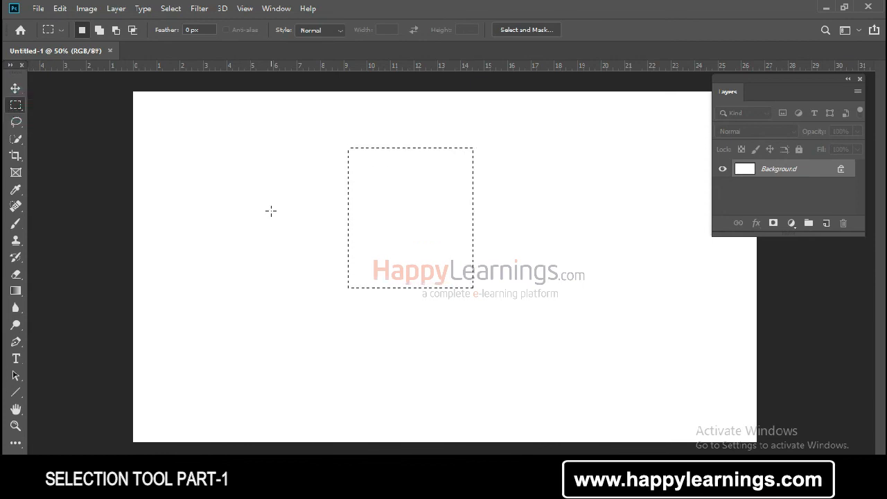